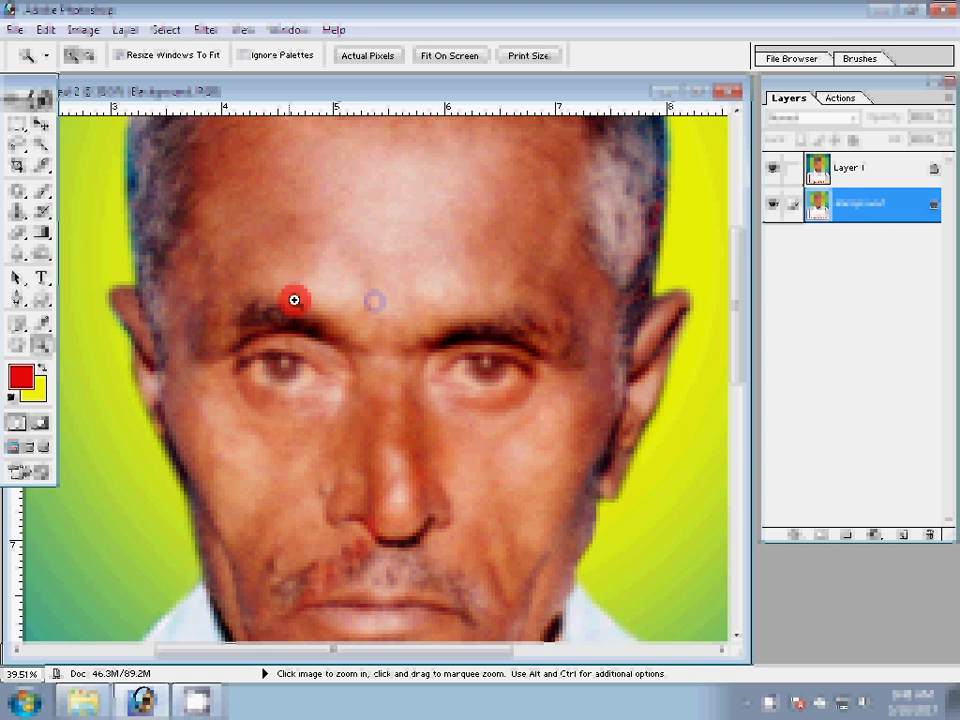
Step: Set the eraser to 66% opacity and 70% flow, and link Layer 1 with the Background
{"action": "key", "text": "e"}
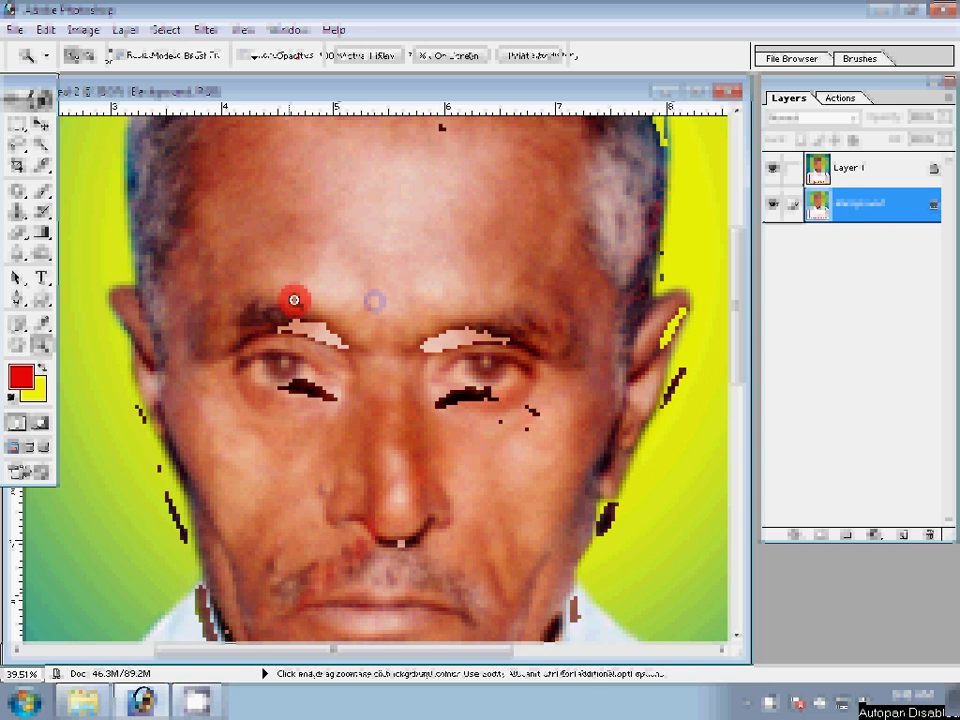
{"action": "key", "text": "1"}
{"action": "key", "text": "5"}
{"action": "key", "text": "1"}
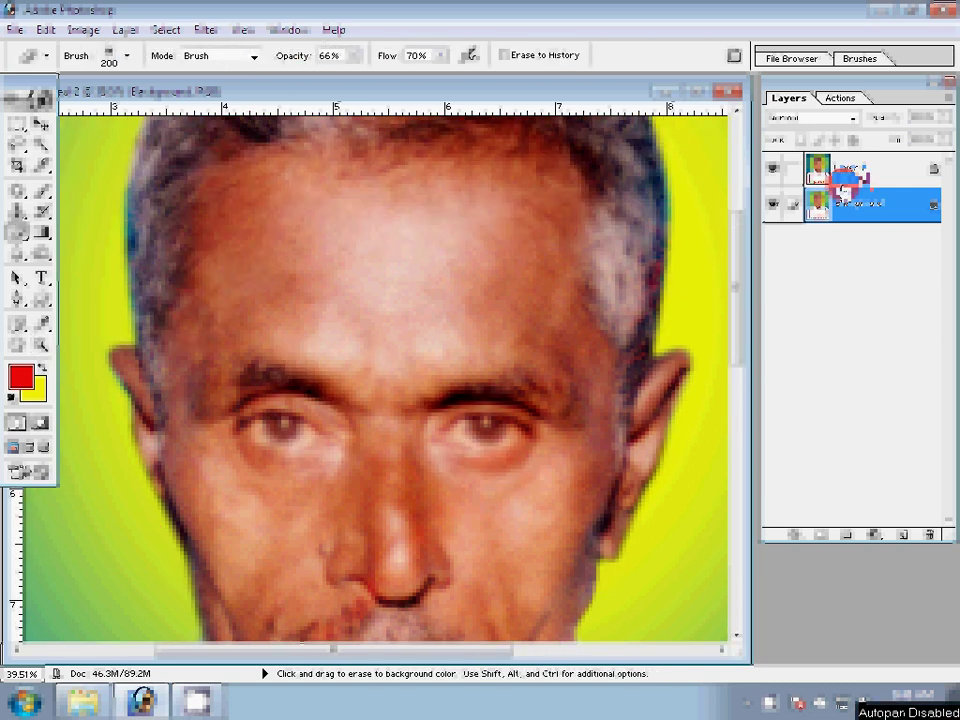
{"action": "left_click", "coordinate": [792, 170]}
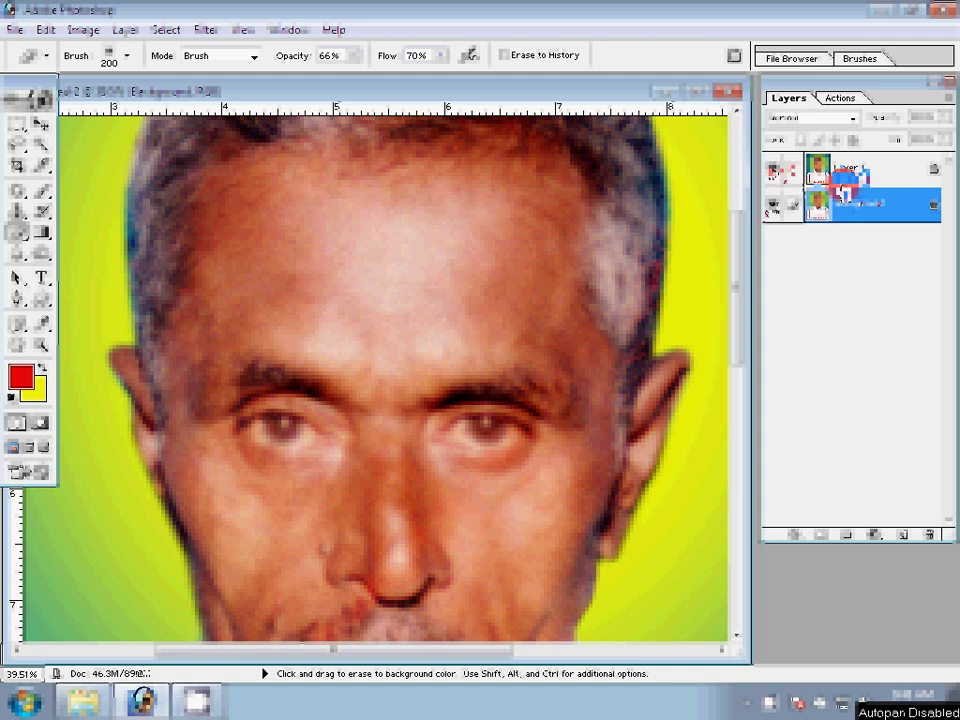
{"action": "left_click", "coordinate": [207, 30]}
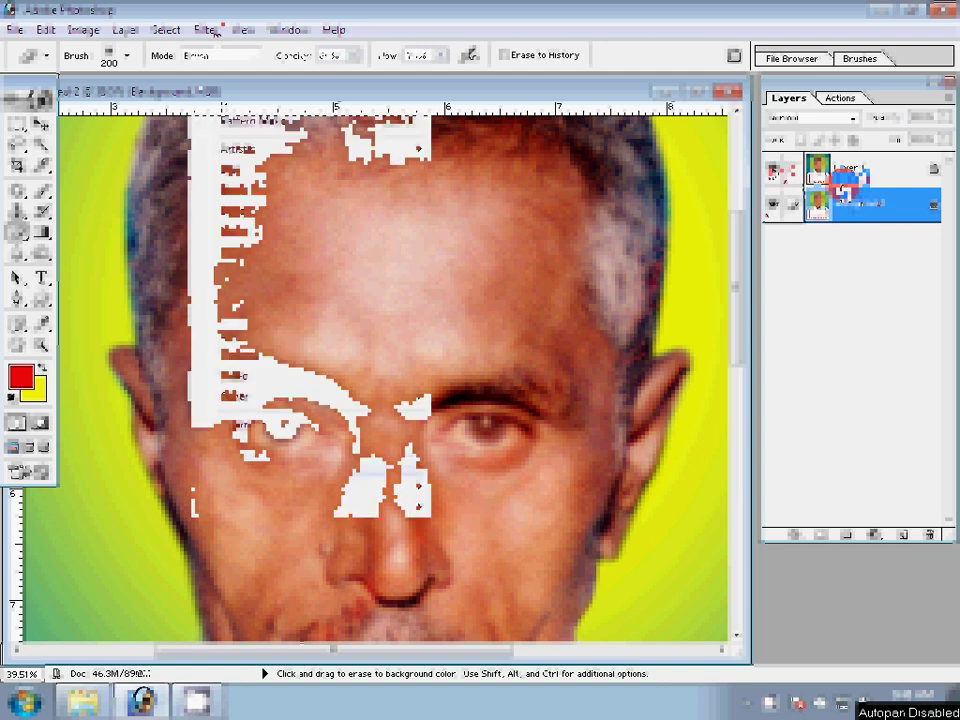
Step: Launch the Magic Pro filter and enter 9 in its Graininess field
{"action": "left_click", "coordinate": [518, 322]}
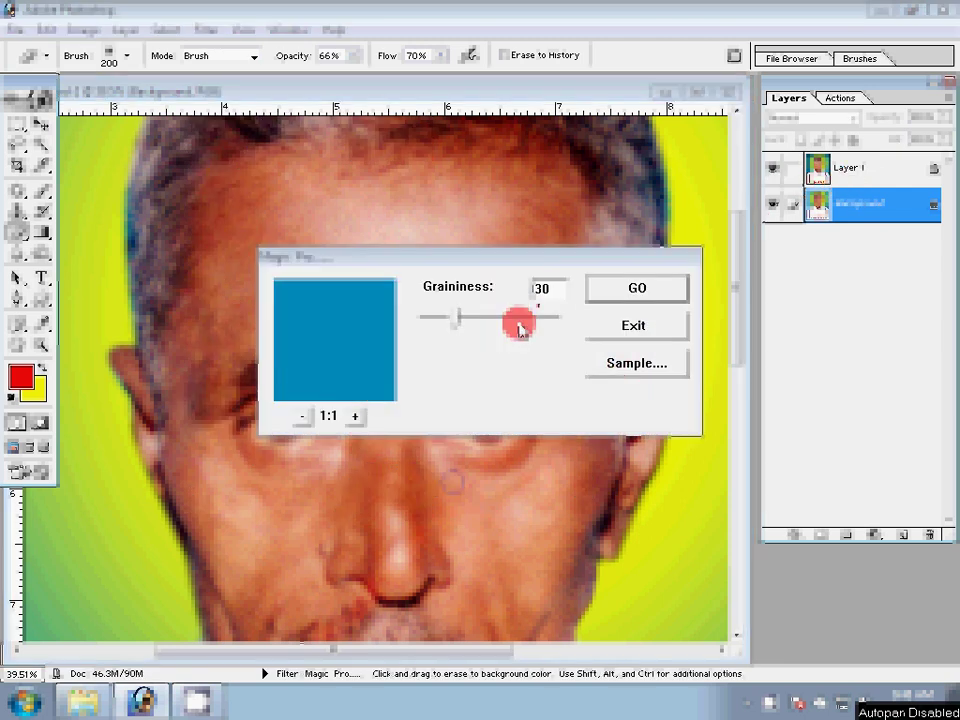
{"action": "type", "text": "99"}
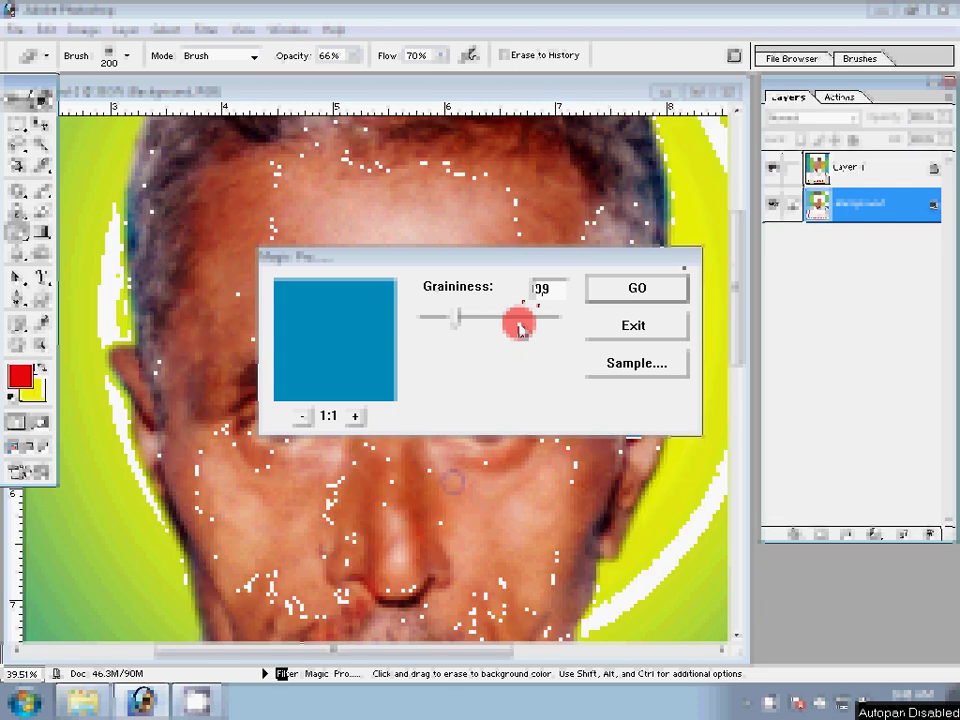
Step: Adjust Magic Pro's Graininess setting and exit the plugin dialog
{"action": "left_click", "coordinate": [519, 326]}
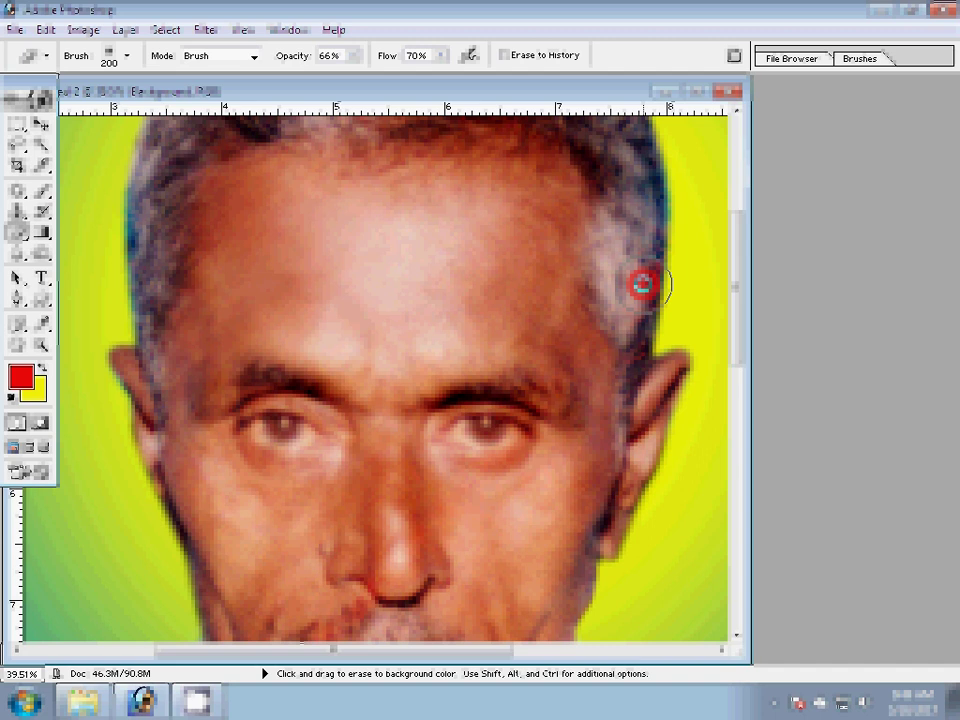
Step: Switch to another eraser variant and restore the Layers panel showing Layer 1 and Background
{"action": "left_click", "coordinate": [316, 240]}
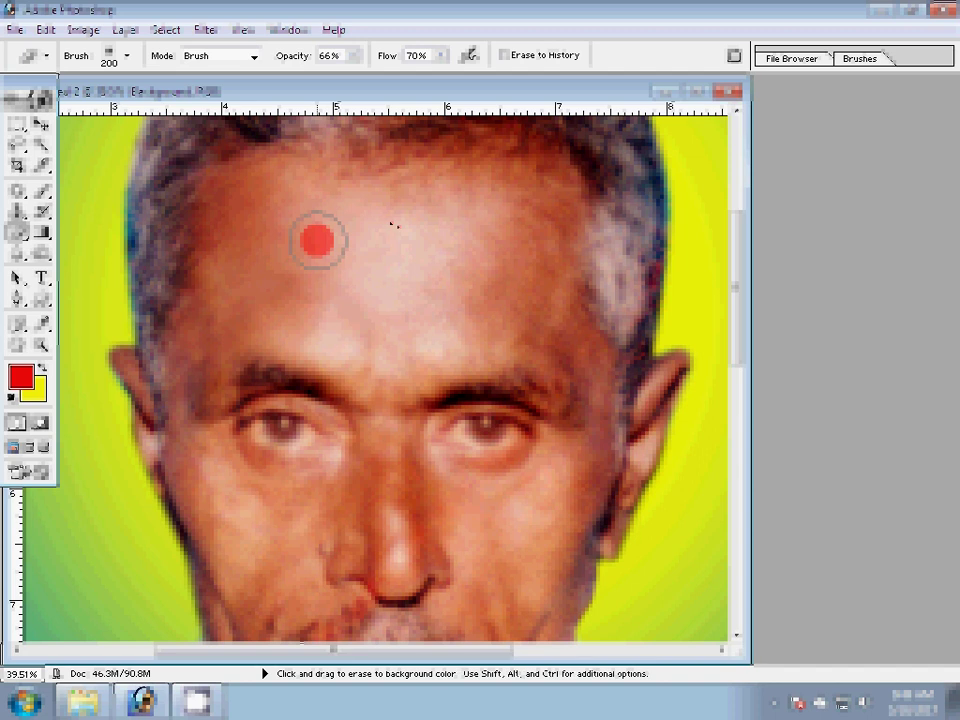
{"action": "key", "text": "shift+e"}
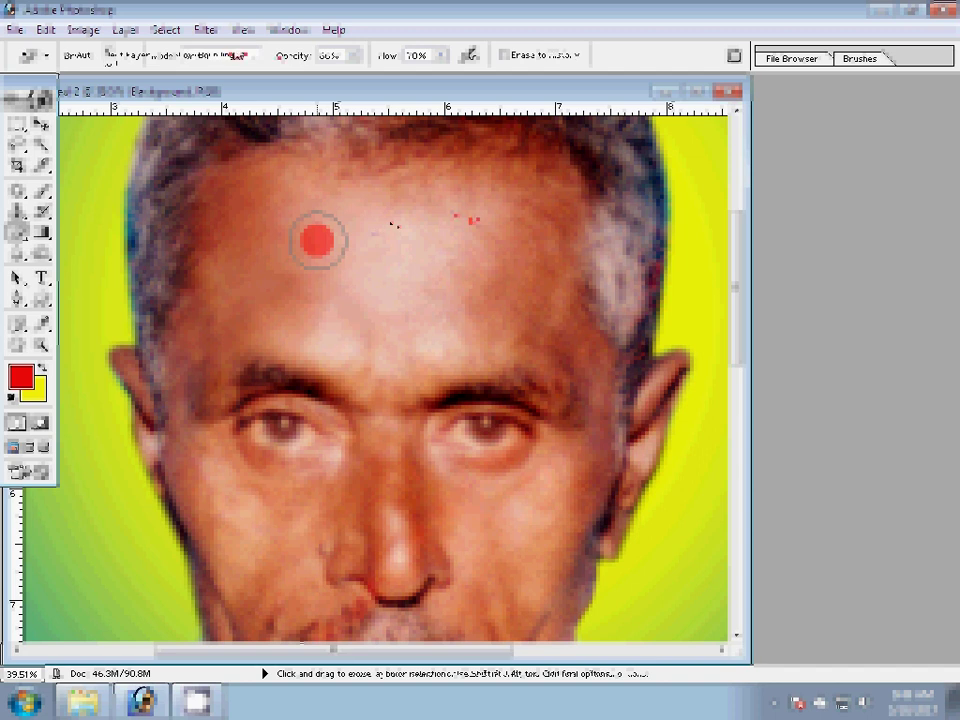
{"action": "left_click", "coordinate": [284, 31]}
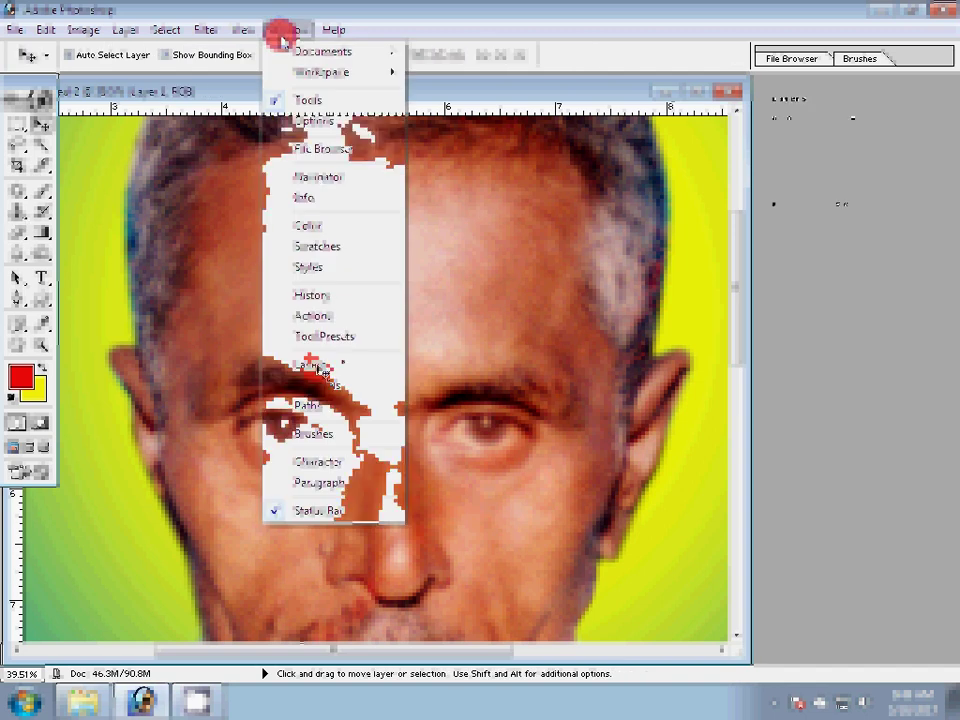
{"action": "left_click", "coordinate": [282, 224]}
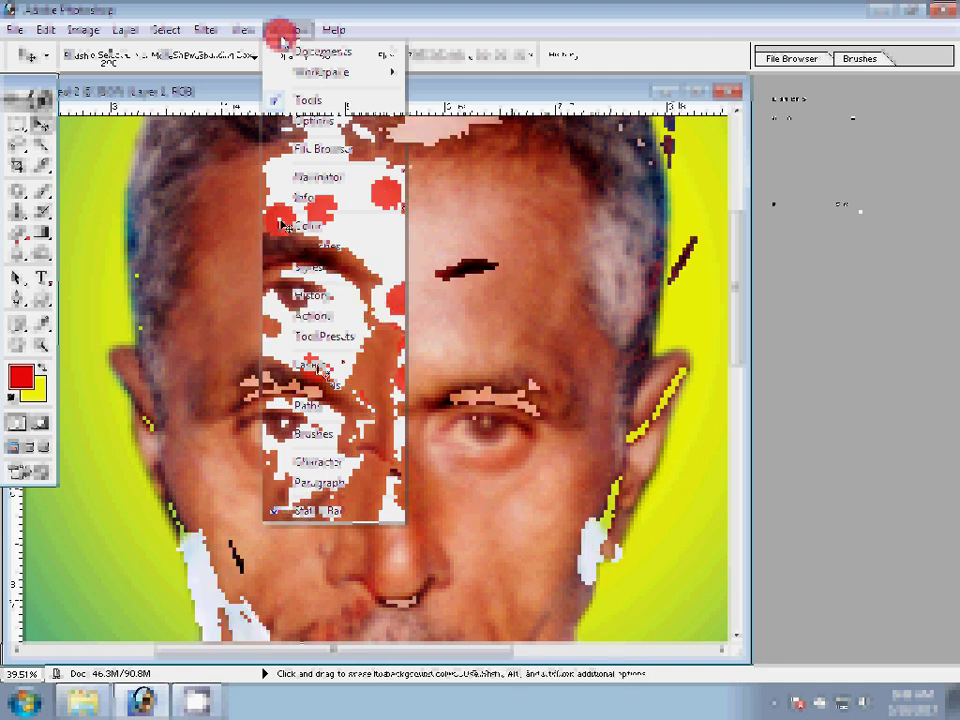
{"action": "left_click", "coordinate": [486, 480]}
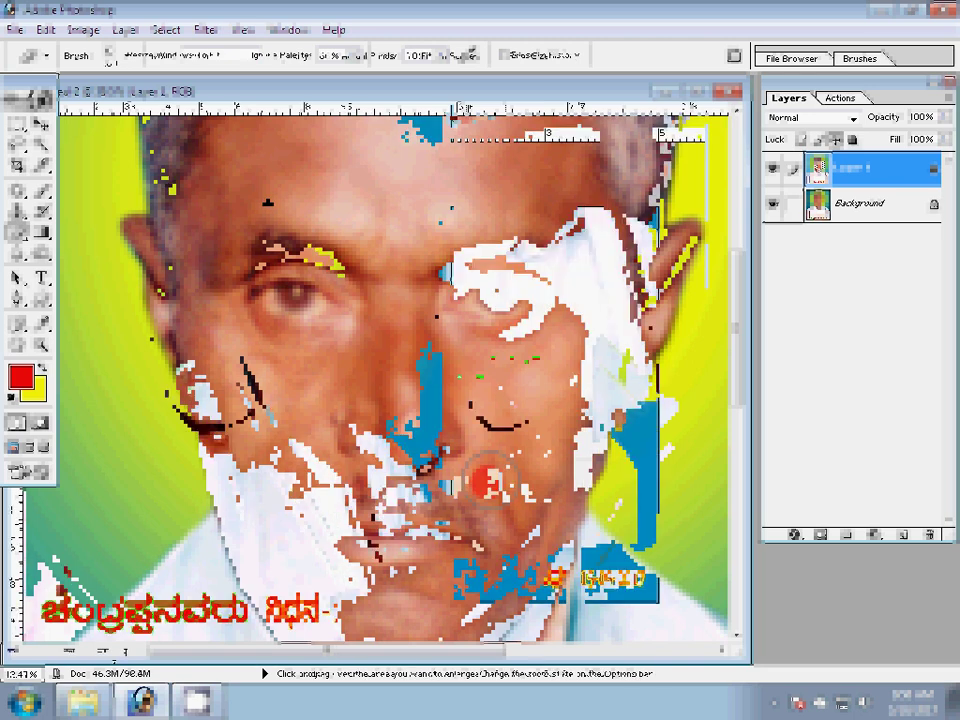
Step: Fit the poster on screen and bring the flattened poster window forward
{"action": "key", "text": "z"}
{"action": "key", "text": "ctrl+0"}
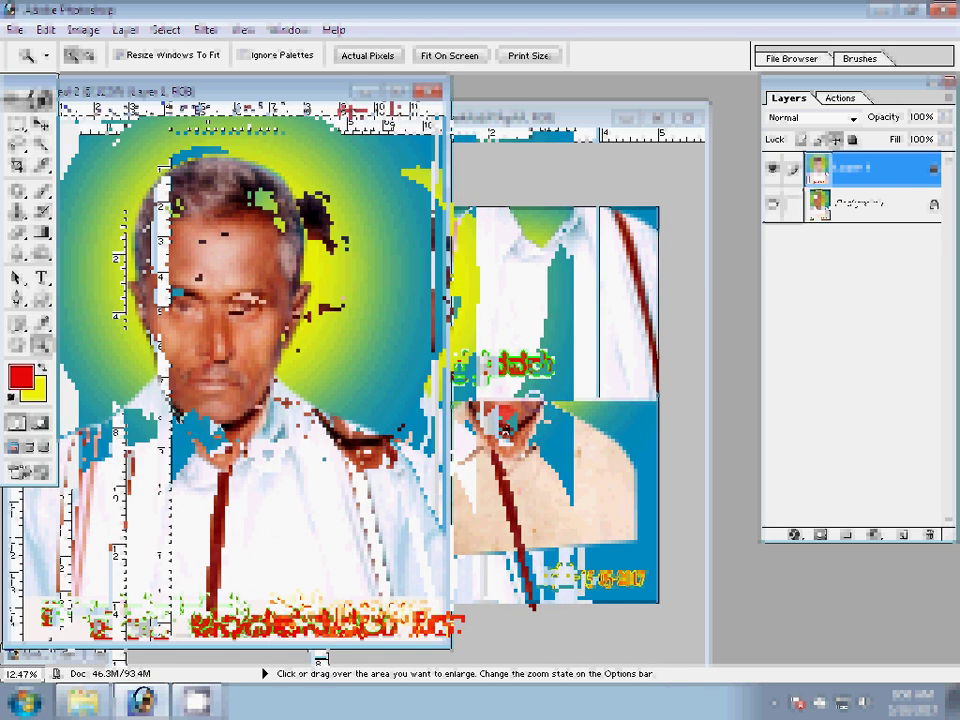
{"action": "left_click_drag", "start_coordinate": [242, 90], "coordinate": [392, 101]}
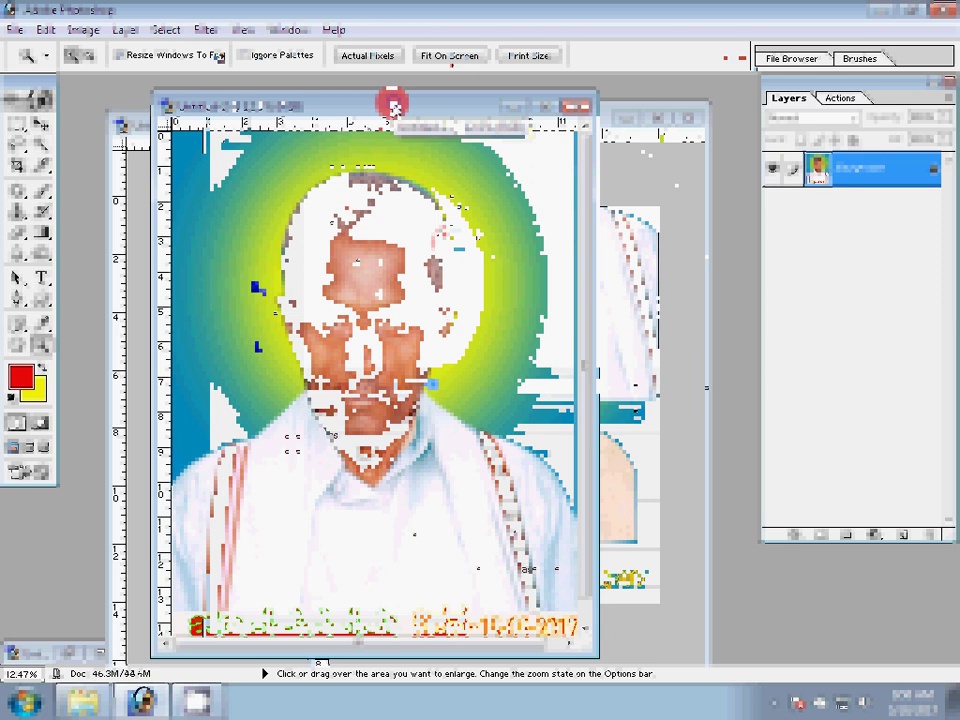
Step: Save the flattened poster as a JPEG file and close its document
{"action": "key", "text": "ctrl+s"}
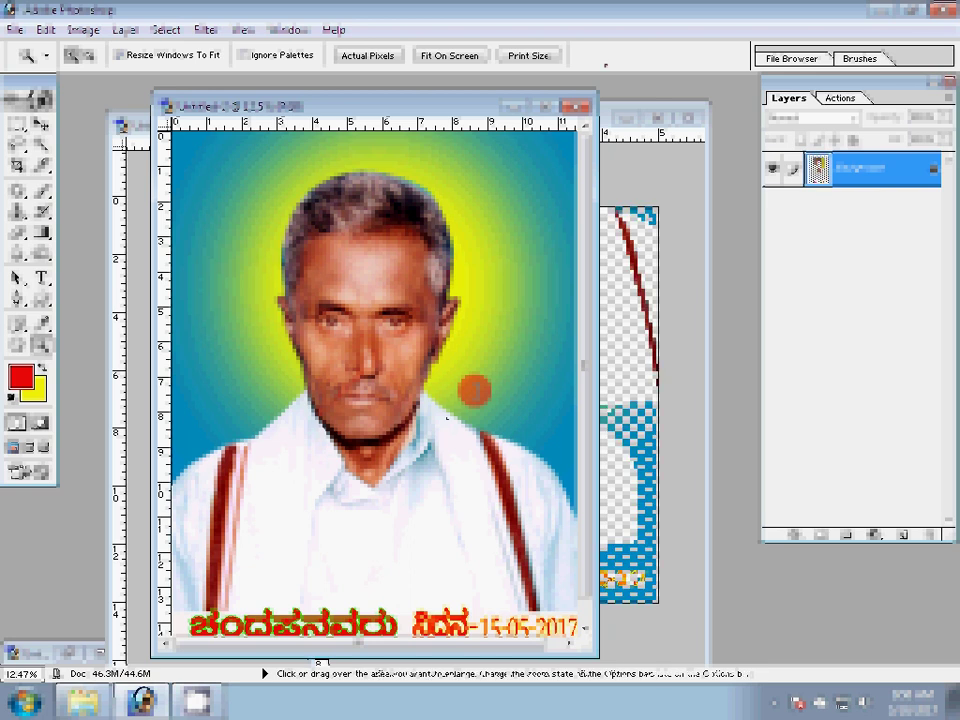
{"action": "key", "text": "ctrl+w"}
{"action": "key", "text": "ctrl+w"}
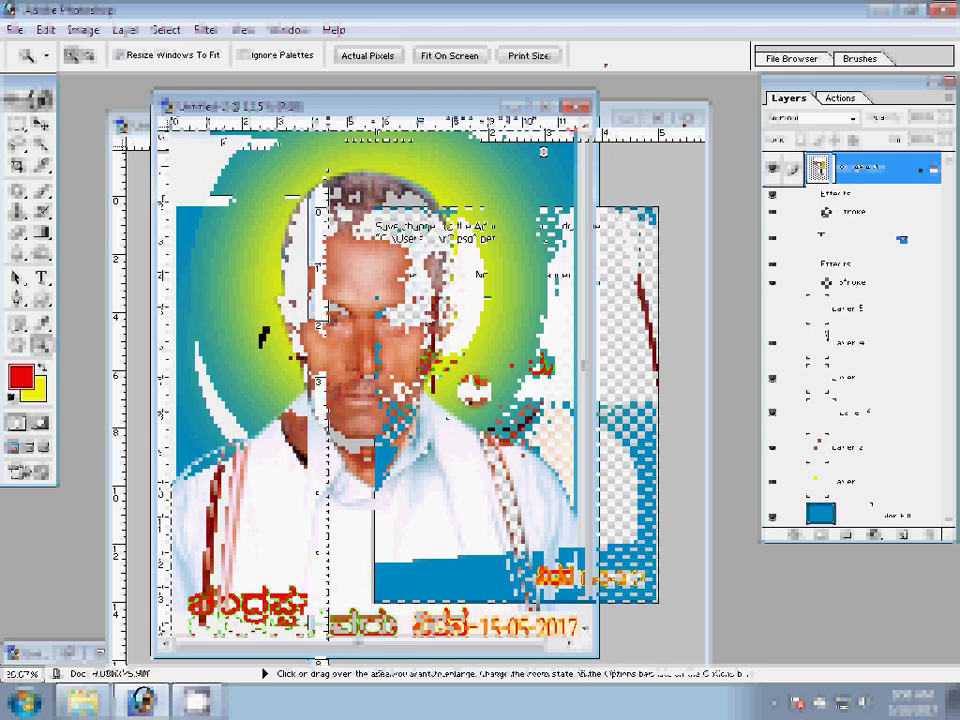
Step: Skip saving changes, zoom into the poster, and bring up Image Size (12 × 15 in, 300 ppi)
{"action": "key", "text": "n"}
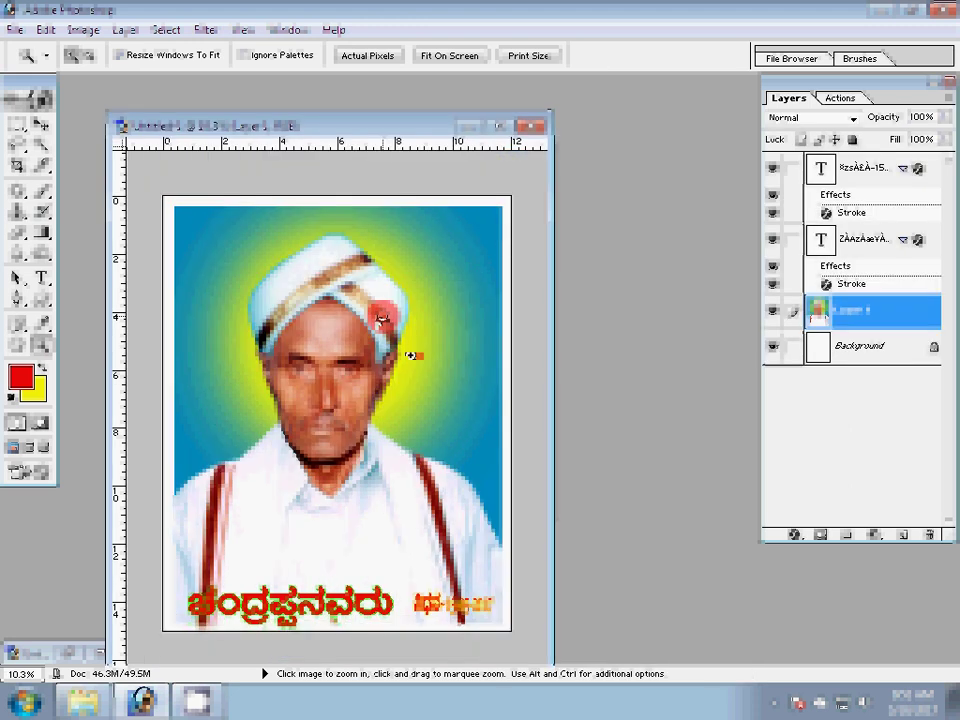
{"action": "left_click_drag", "start_coordinate": [382, 316], "coordinate": [400, 366]}
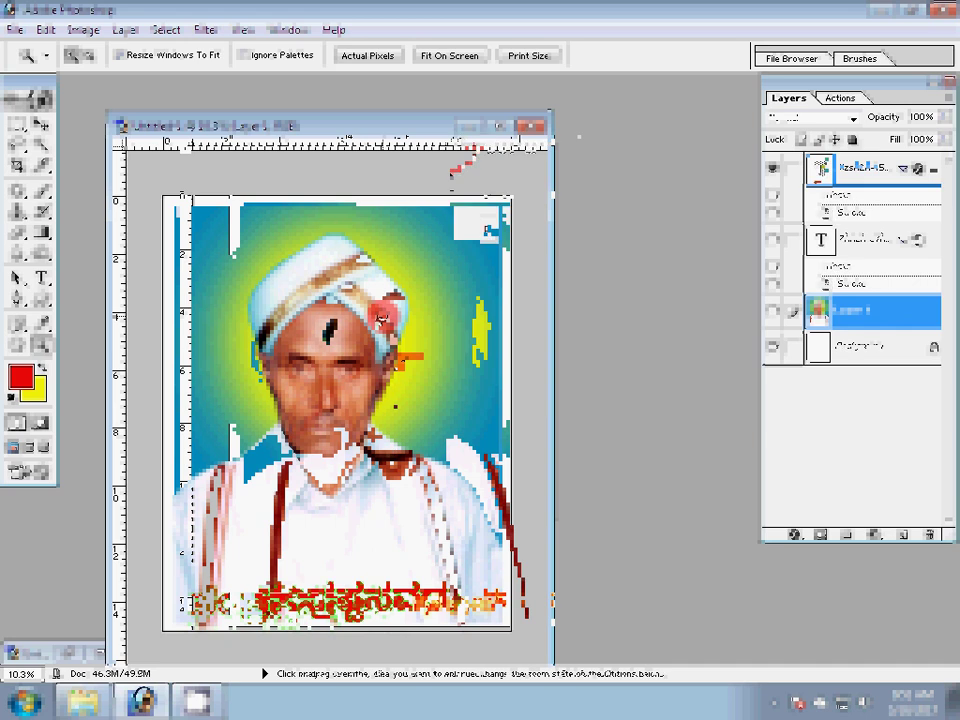
{"action": "key", "text": "ctrl+alt+i"}
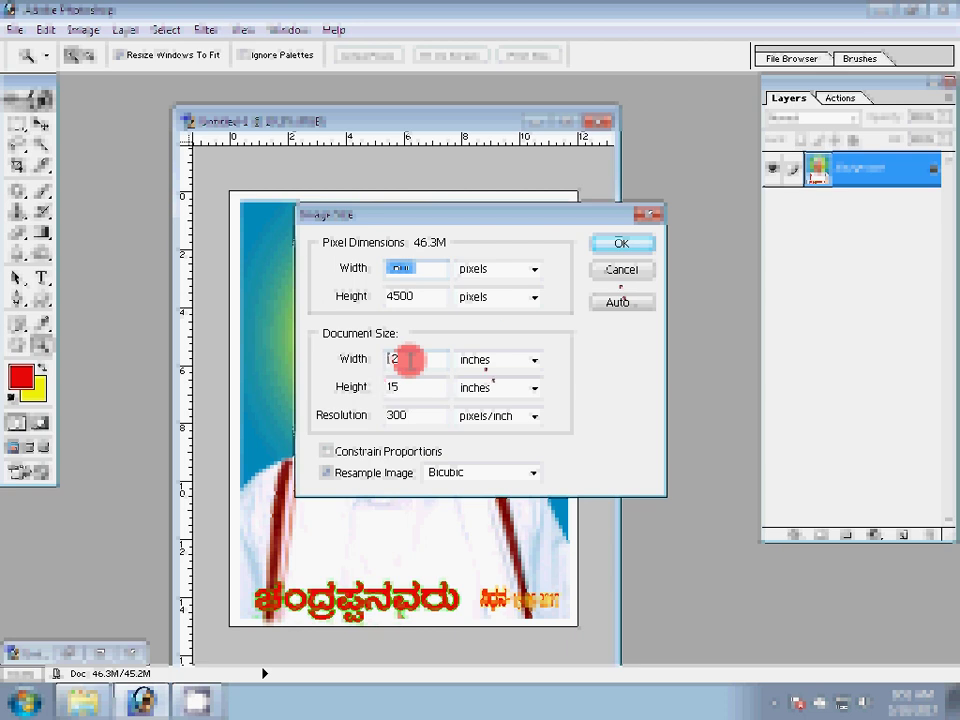
Step: Resize the portrait to a 5-inch document width (5 × 6.25 in) at 300 pixels/inch
{"action": "type", "text": "6"}
{"action": "type", "text": "12"}
{"action": "type", "text": "6"}
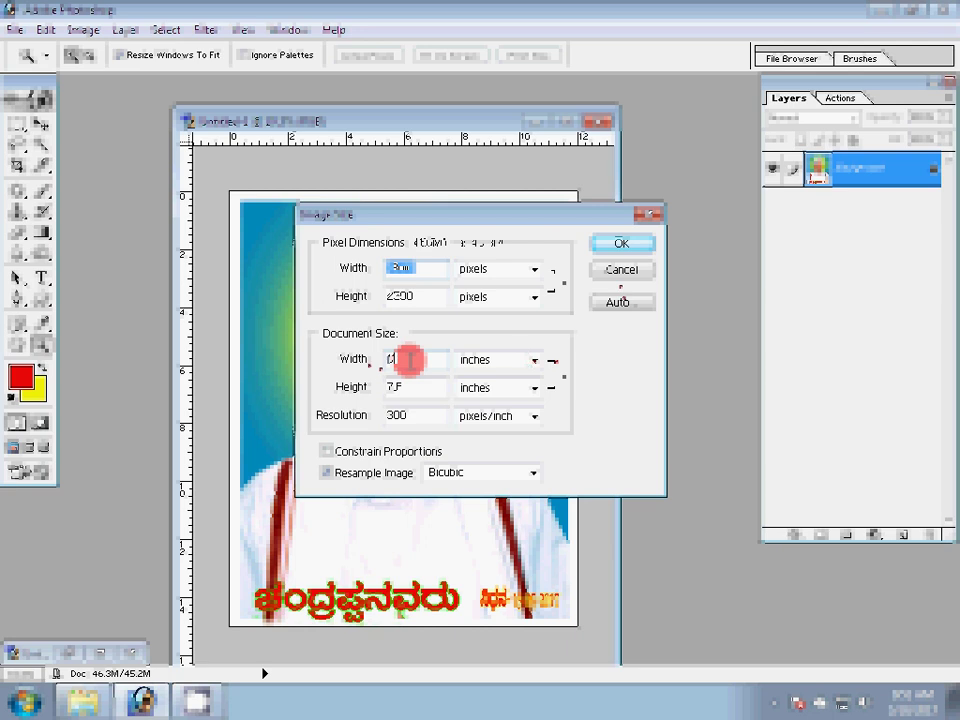
{"action": "double_click", "coordinate": [380, 361]}
{"action": "type", "text": "5"}
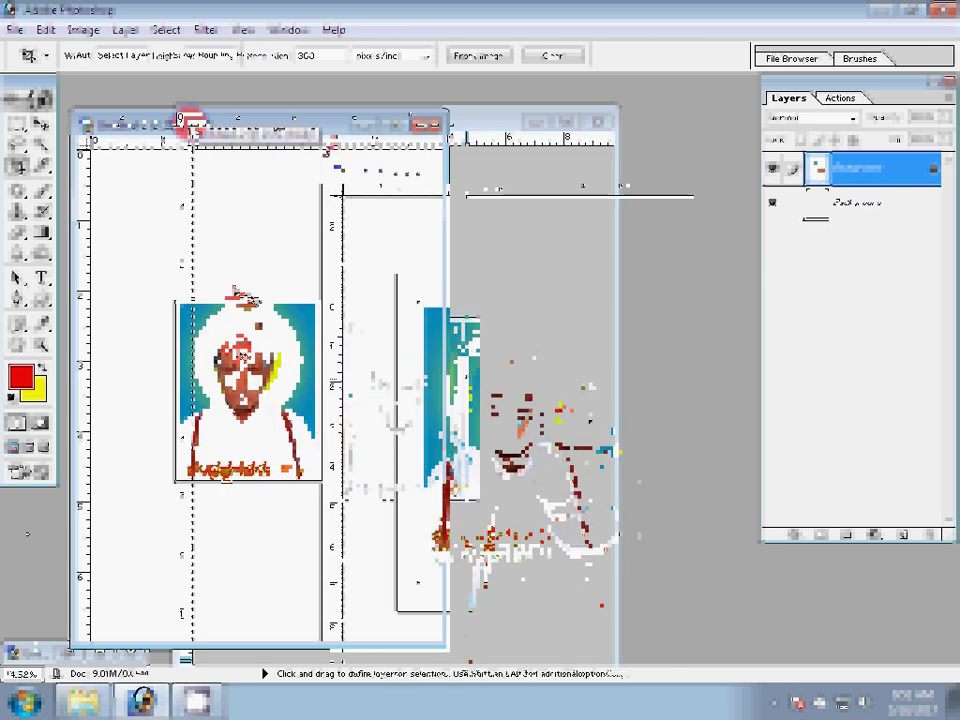
Step: Scale the pasted portrait layer to about 108% so it fills the white canvas
{"action": "key", "text": "ctrl+t"}
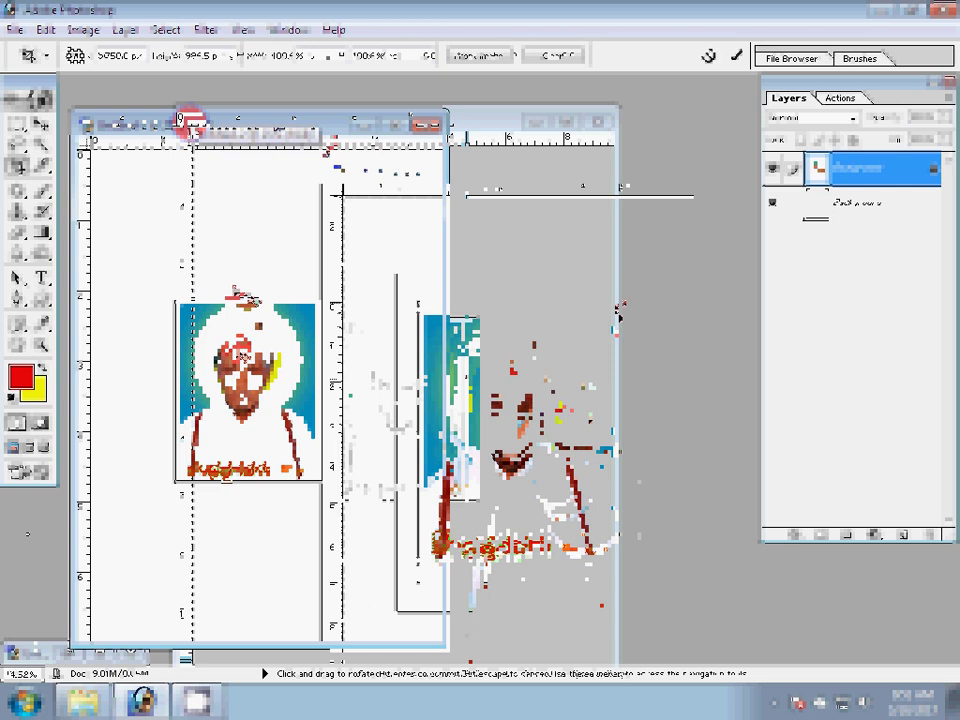
{"action": "left_click_drag", "start_coordinate": [618, 312], "coordinate": [630, 287]}
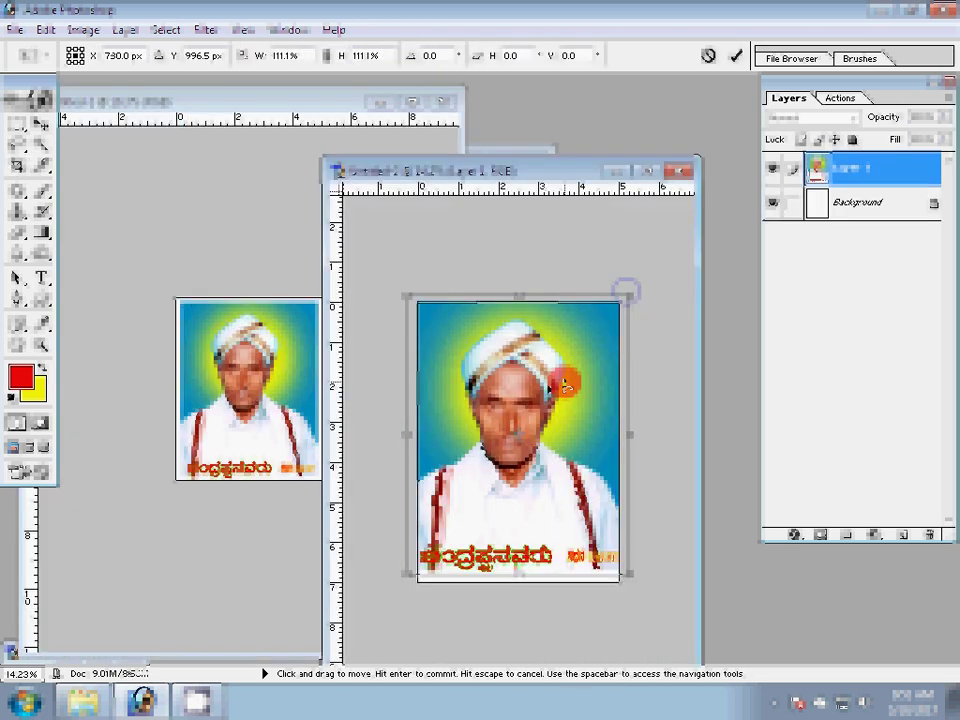
{"action": "left_click_drag", "start_coordinate": [563, 384], "coordinate": [564, 383]}
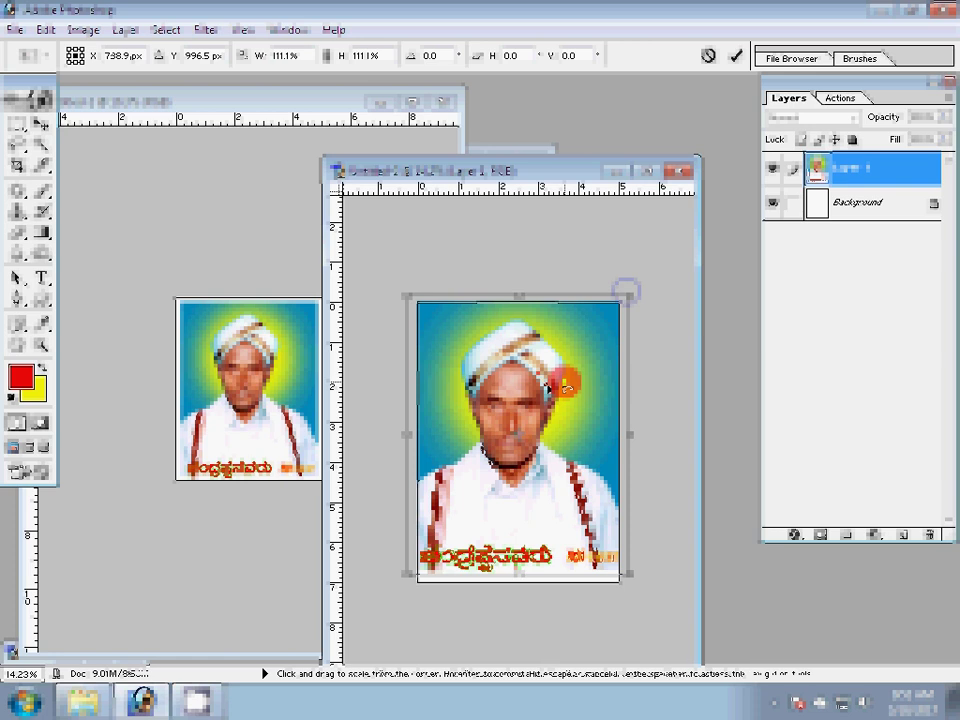
{"action": "left_click_drag", "start_coordinate": [626, 292], "coordinate": [629, 291]}
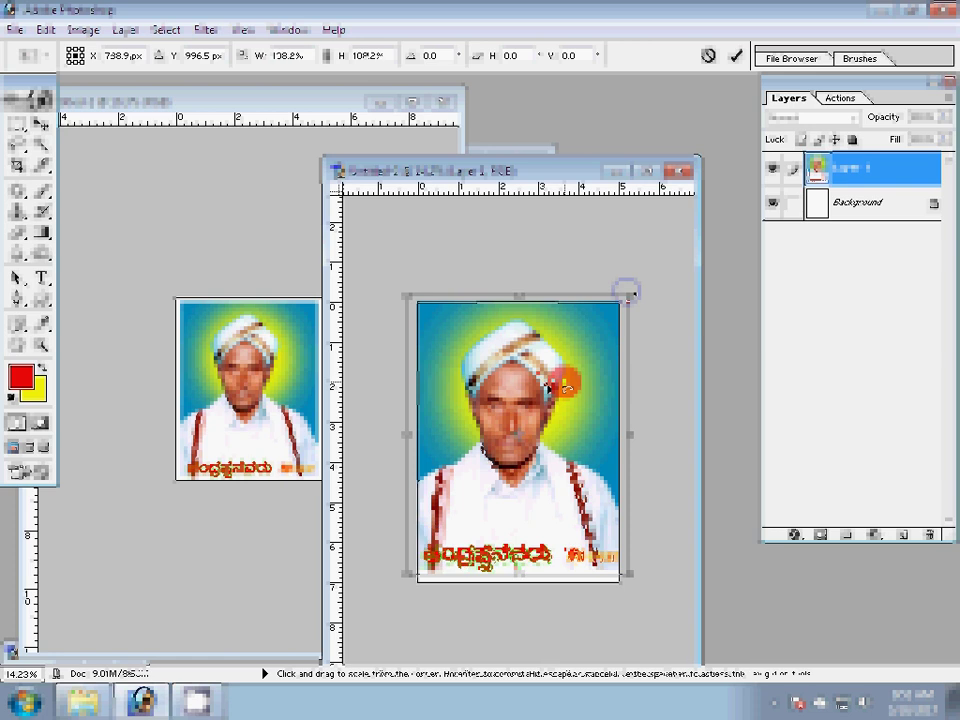
{"action": "key", "text": "Return"}
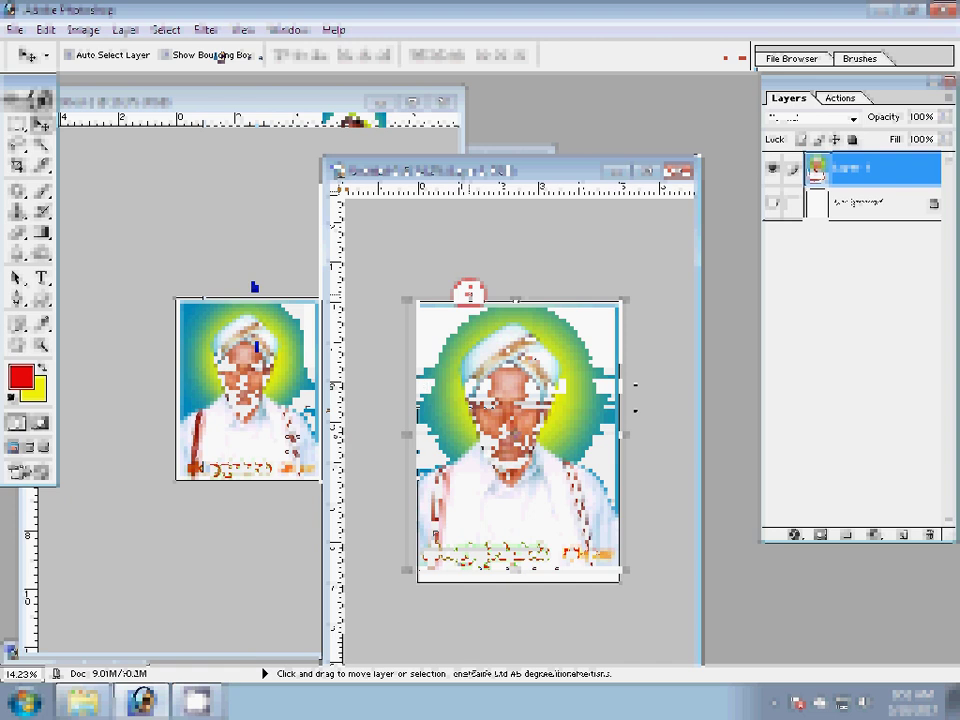
Step: Save the portrait as the JPEG '2-5x 4', accepting the JPEG Options
{"action": "type", "text": "4=4"}
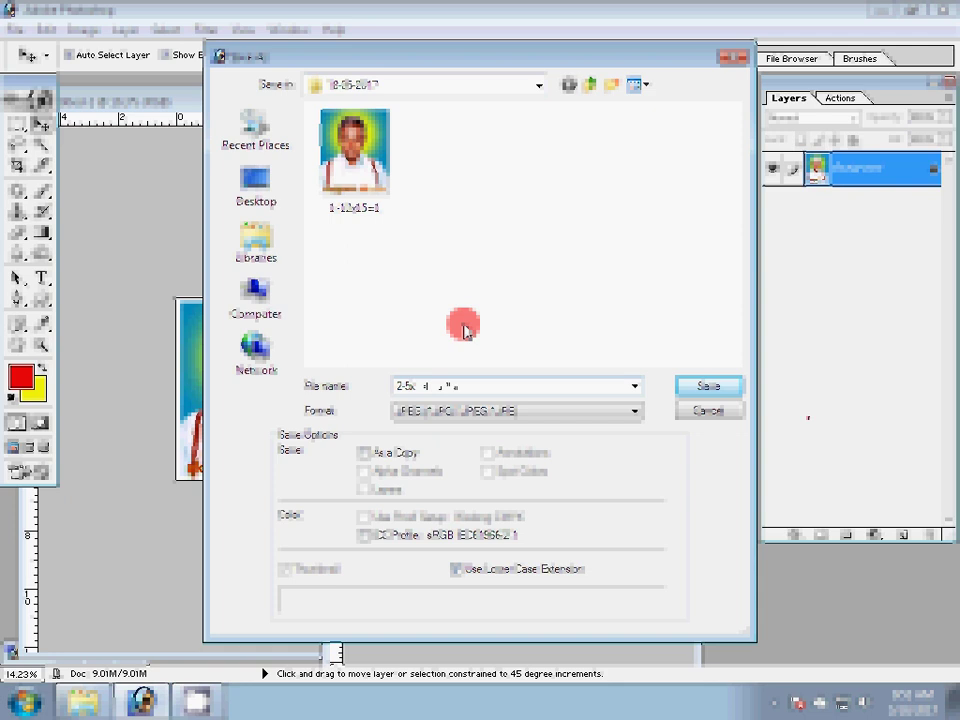
{"action": "key", "text": "Return"}
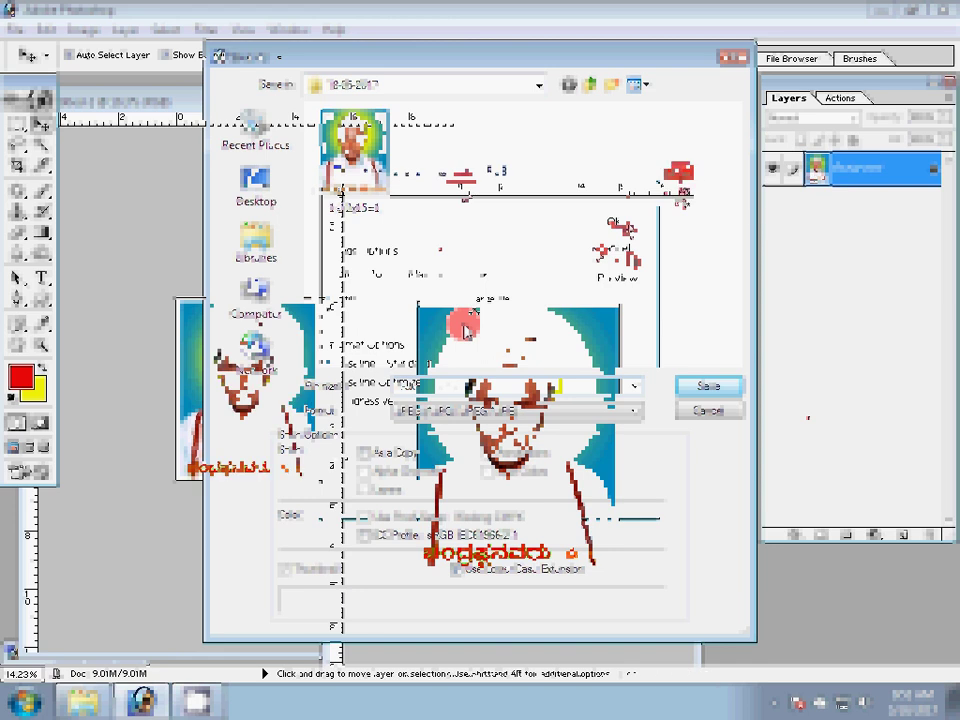
{"action": "left_click", "coordinate": [453, 103]}
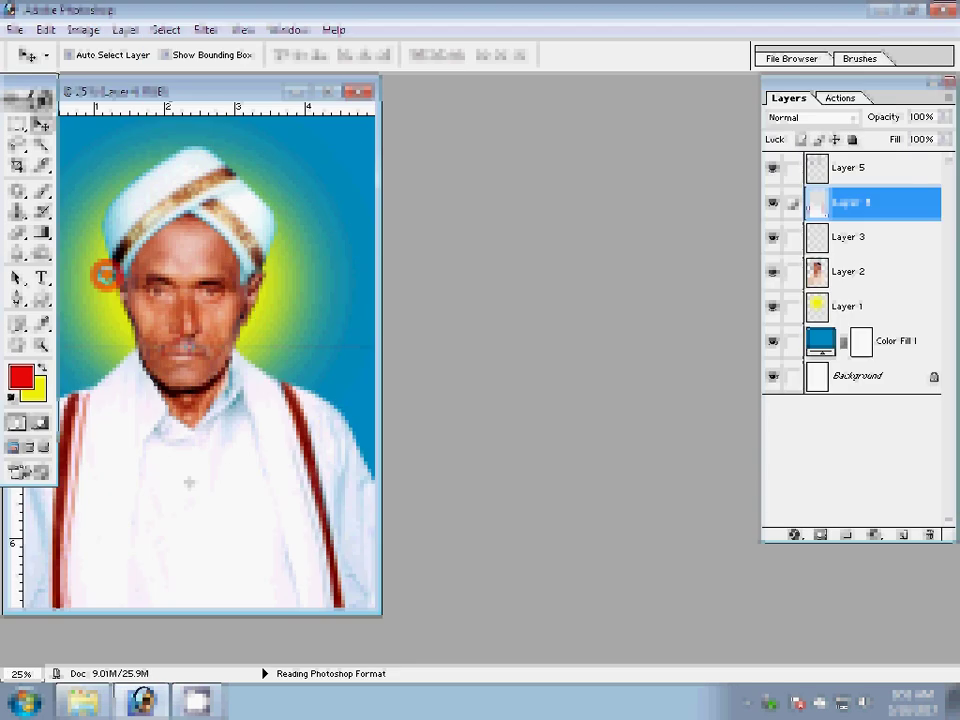
Step: Copy the man's portrait into a new document and crop it to 3.4 × 4.4 cm at 300 ppi
{"action": "left_click_drag", "start_coordinate": [110, 209], "coordinate": [346, 133]}
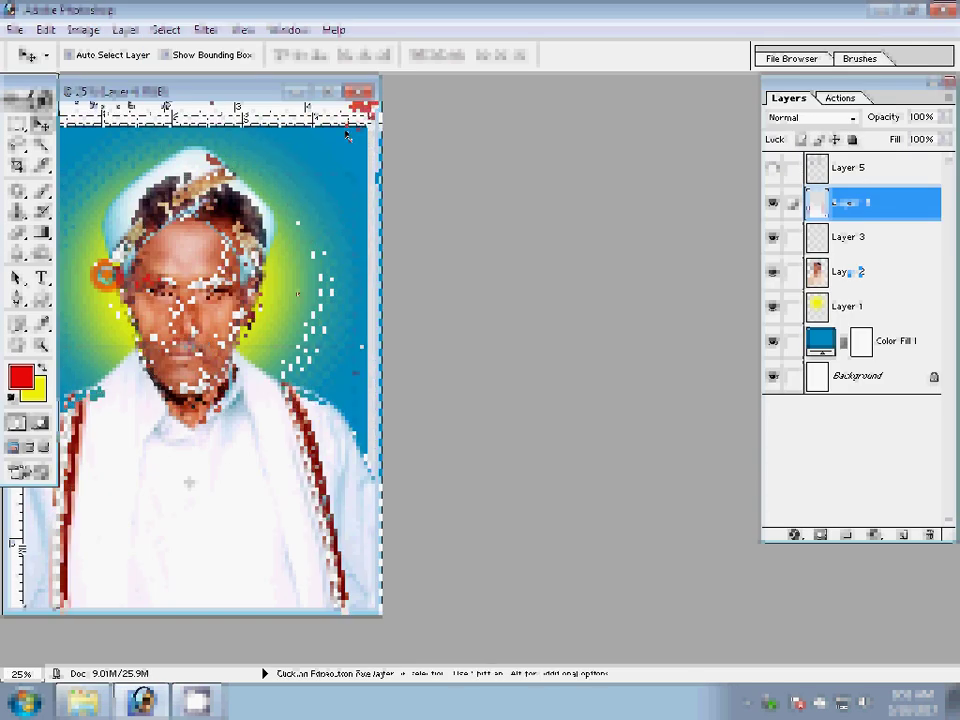
{"action": "left_click_drag", "start_coordinate": [346, 133], "coordinate": [444, 151]}
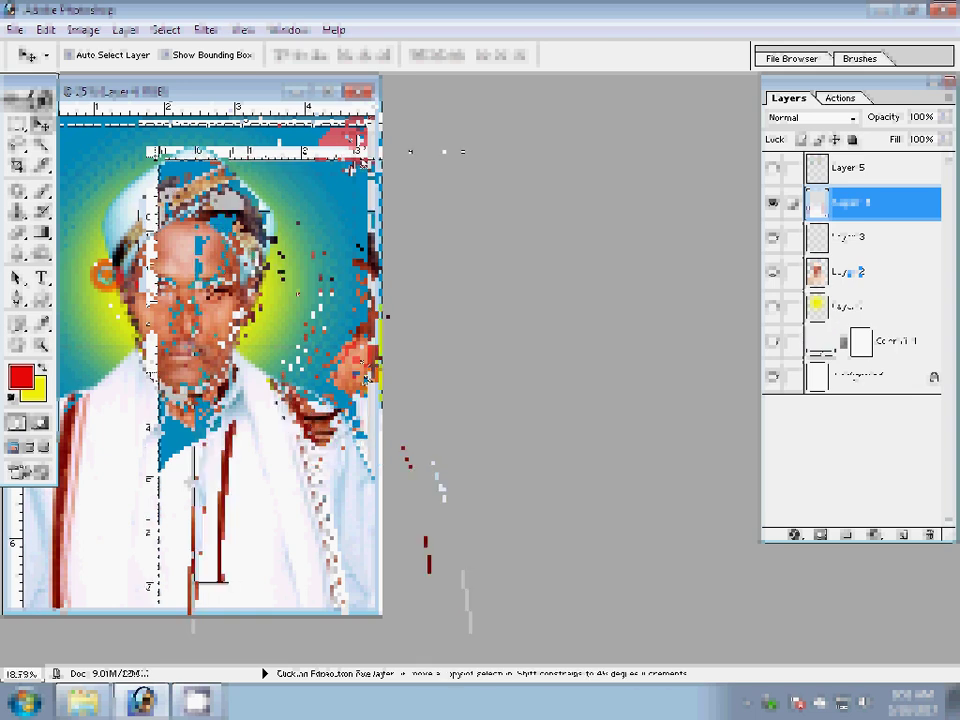
{"action": "key", "text": "c"}
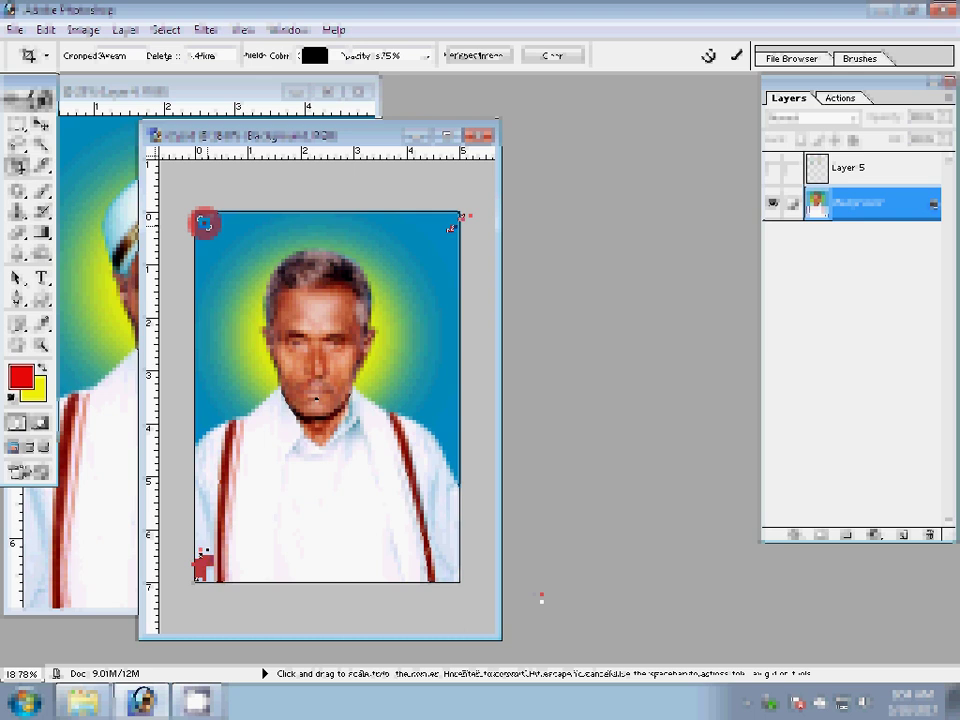
{"action": "key", "text": "Return"}
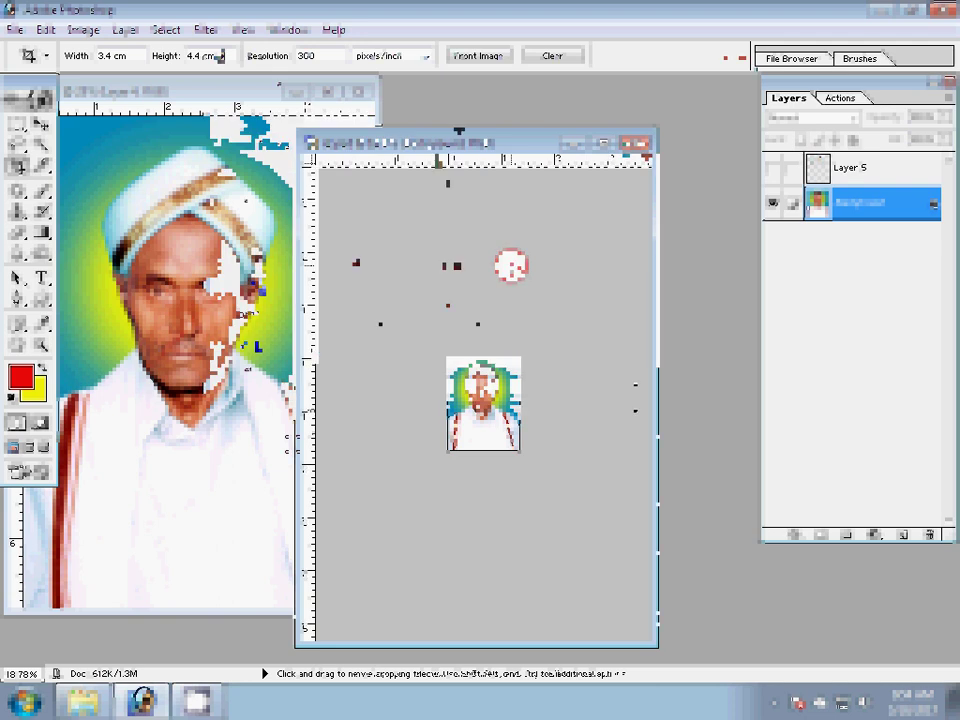
Step: Save the cropped passport photo and close the portrait document
{"action": "key", "text": "ctrl+s"}
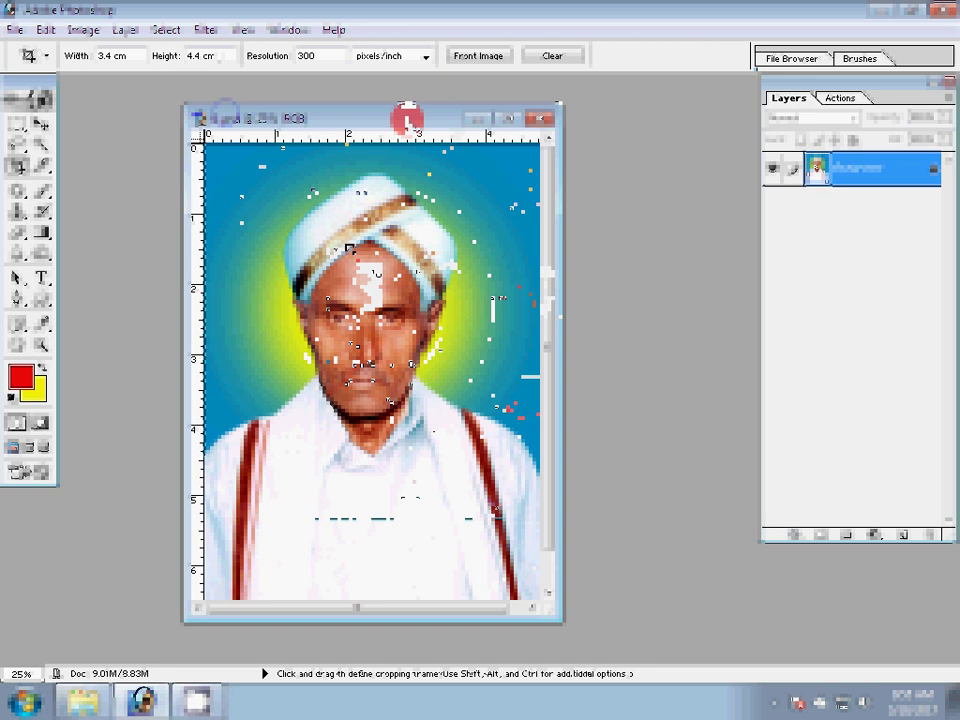
{"action": "key", "text": "v"}
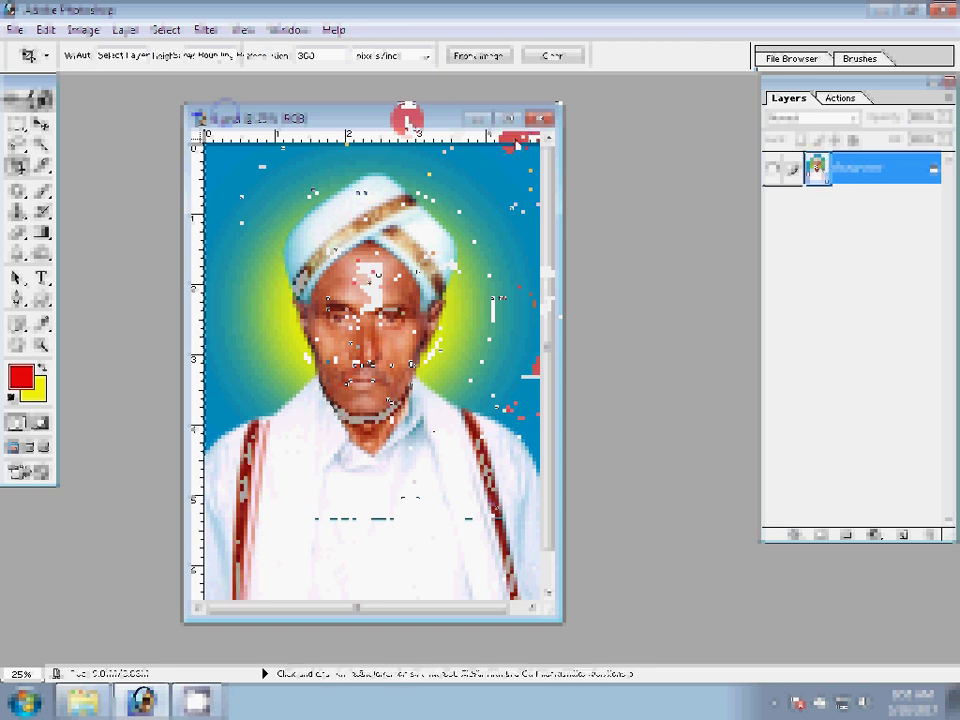
{"action": "left_click", "coordinate": [539, 118]}
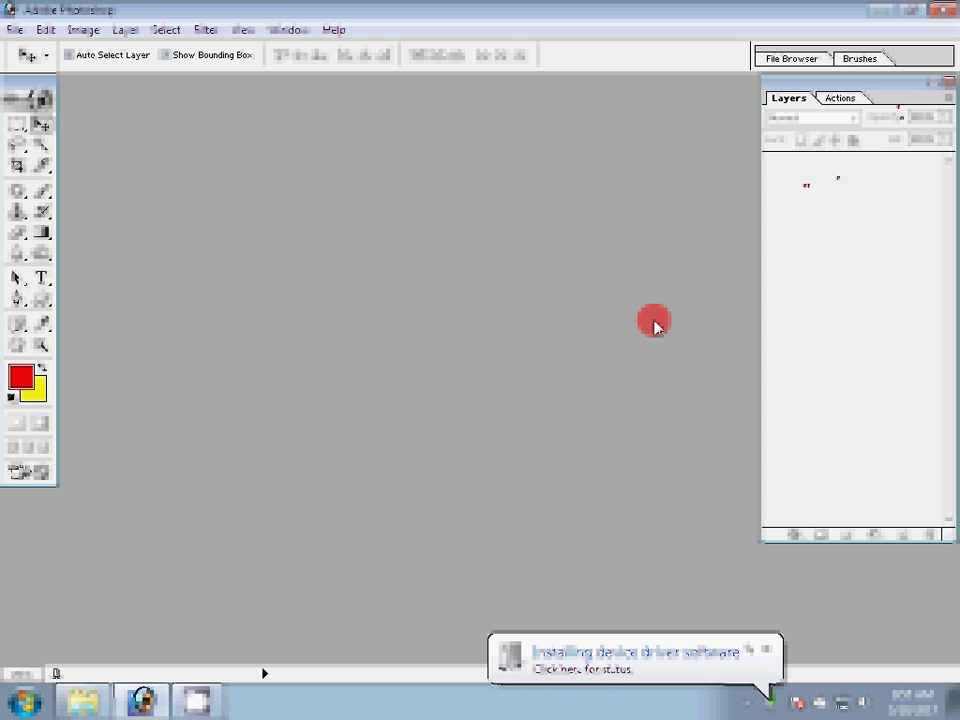
Step: Minimize the empty Photoshop window to reveal the Pictures library with r1, r2 and r3
{"action": "left_click", "coordinate": [910, 12]}
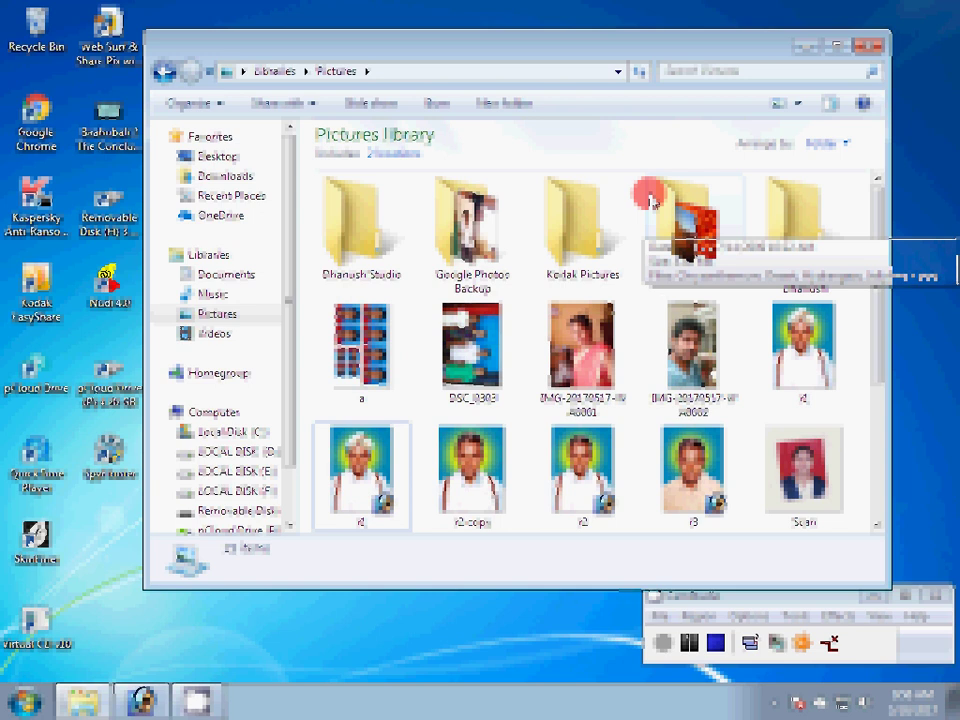
Step: Drag the Pictures library window by its title bar down and to the right
{"action": "left_click_drag", "start_coordinate": [663, 52], "coordinate": [815, 165]}
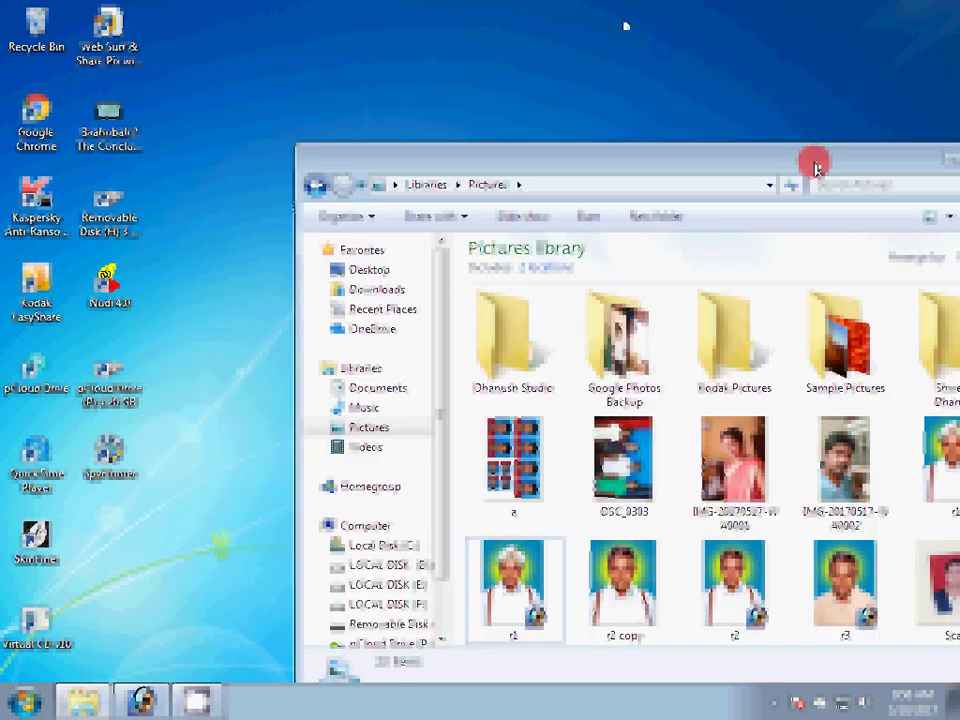